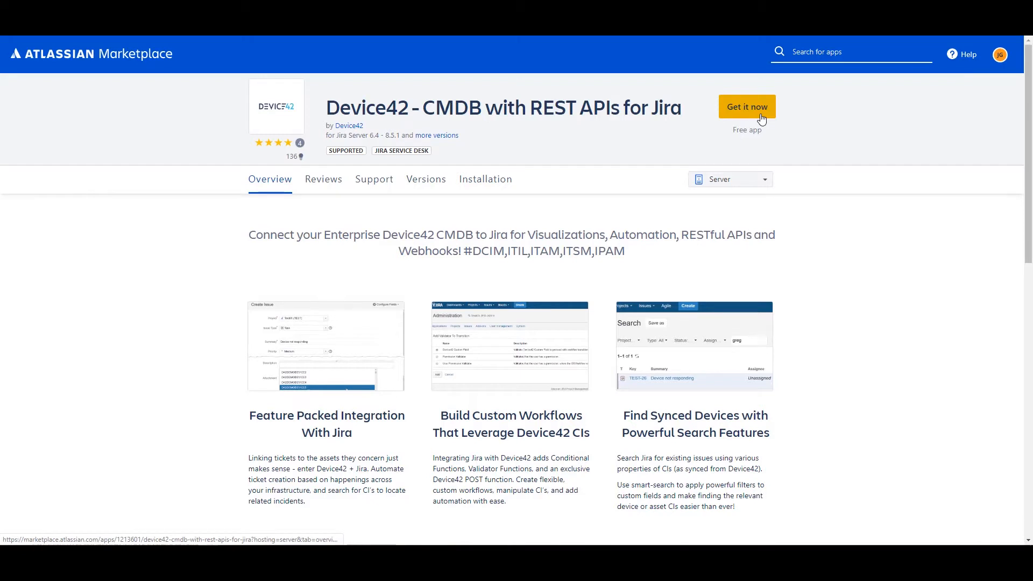
Step: Get the free Device42 CMDB app from the Marketplace and install its d42jira .jar file in JIRA as an uploaded app
click(760, 110)
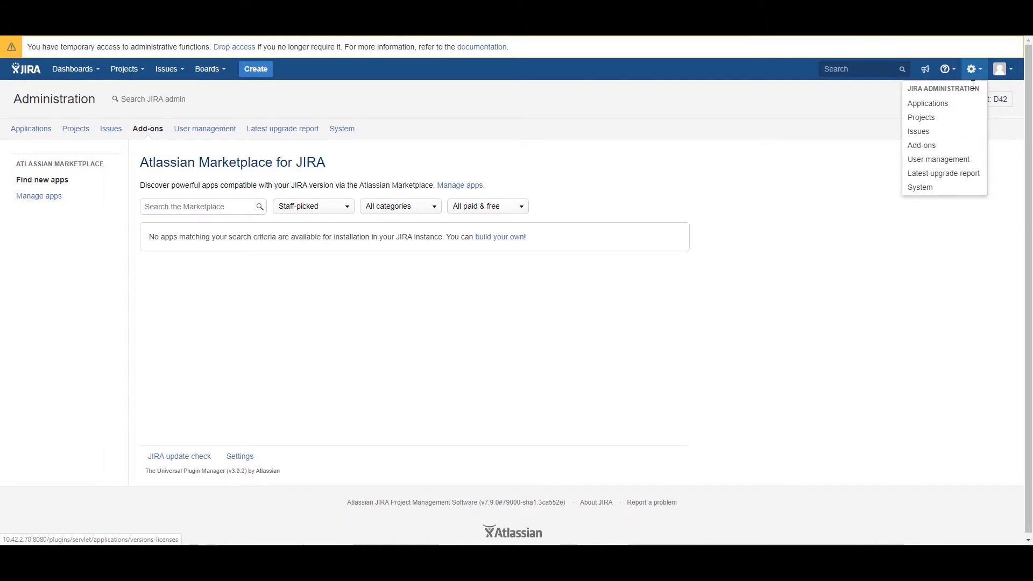
click(946, 149)
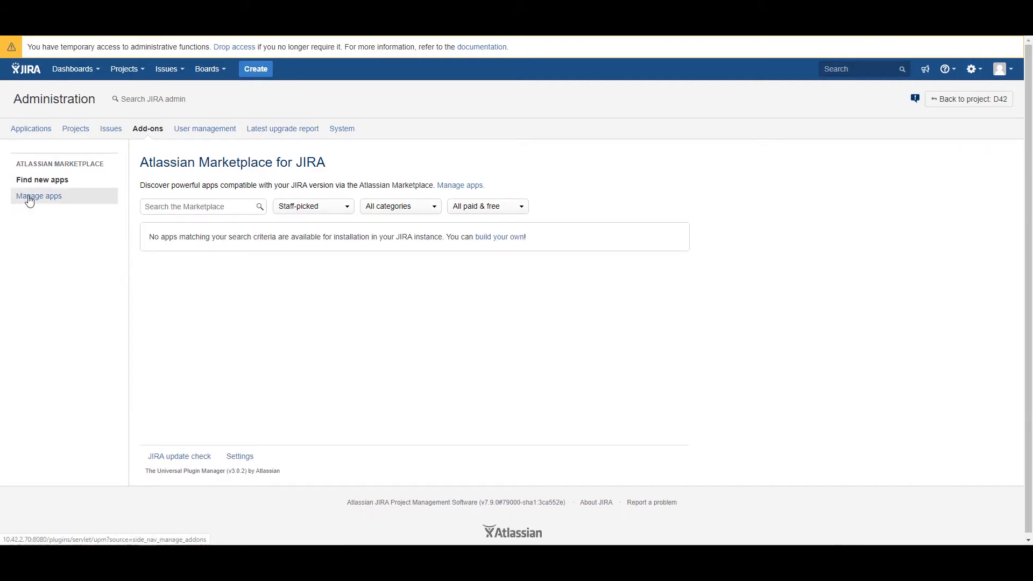
click(29, 197)
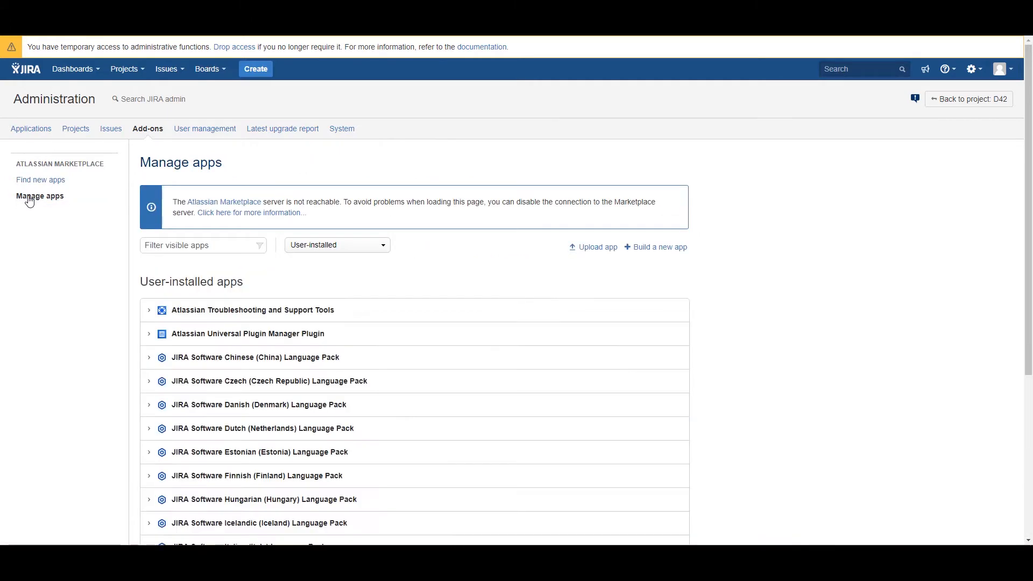
click(603, 249)
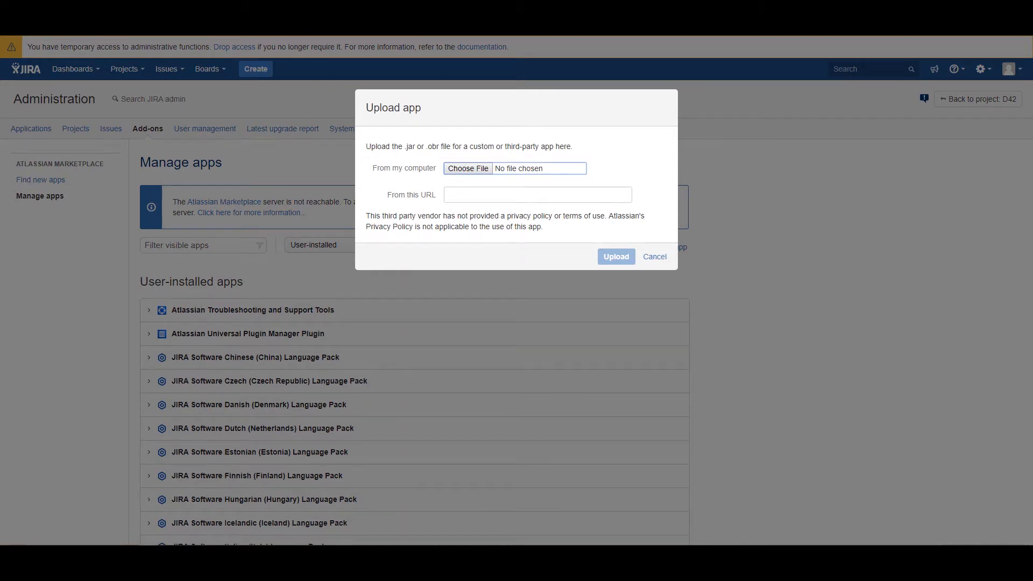
click(843, 279)
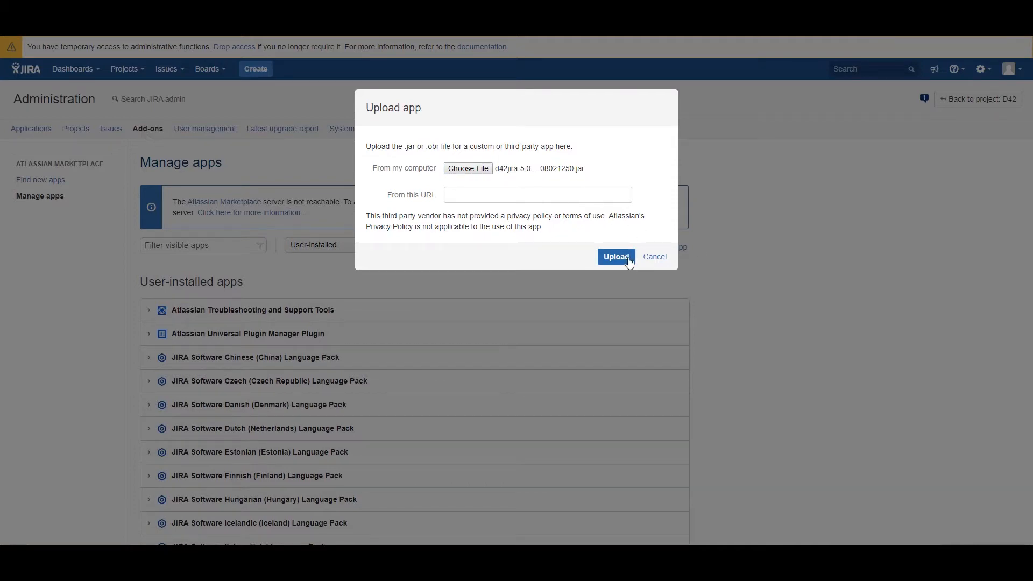
click(616, 257)
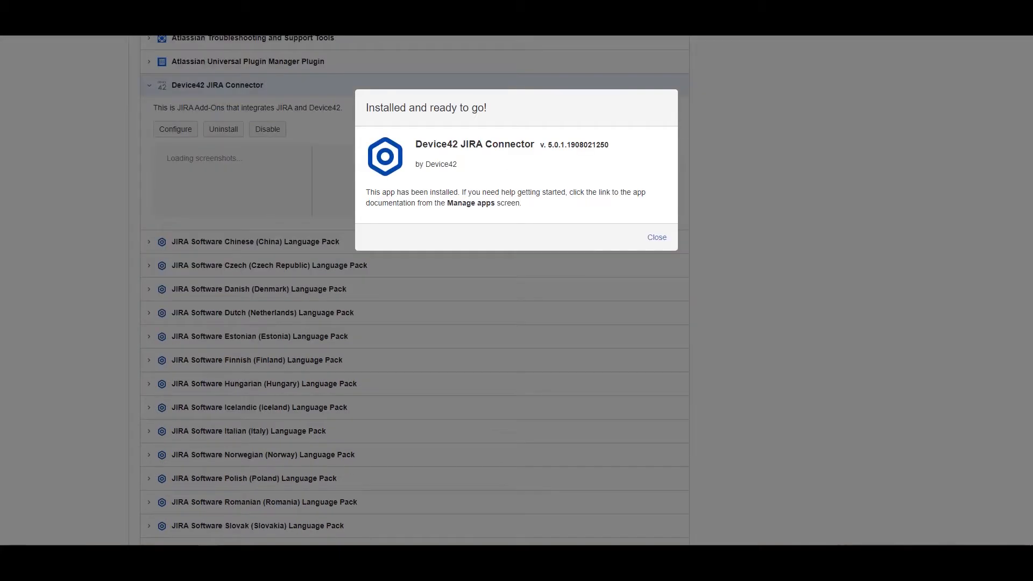
click(657, 238)
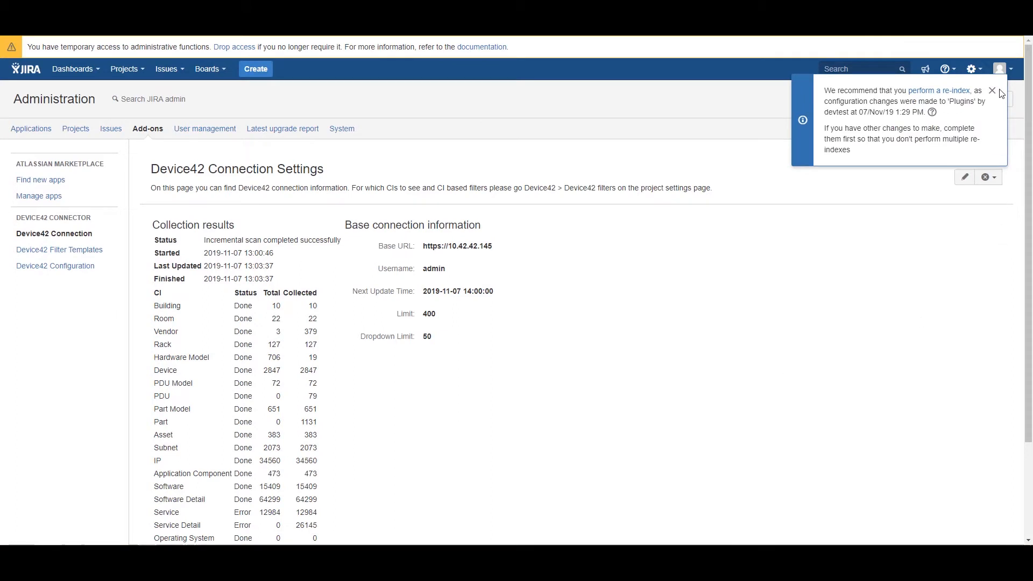
click(994, 91)
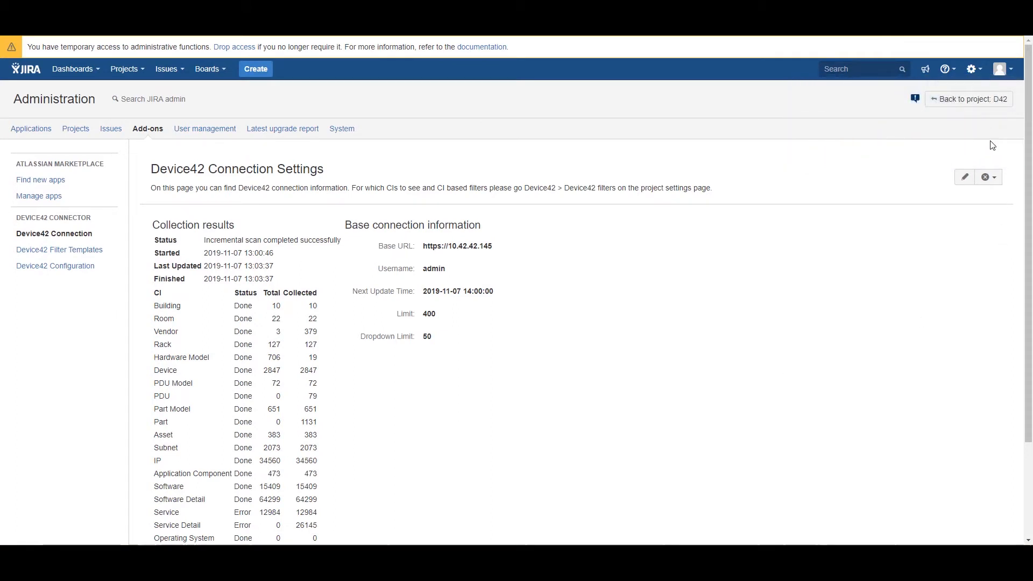
click(965, 179)
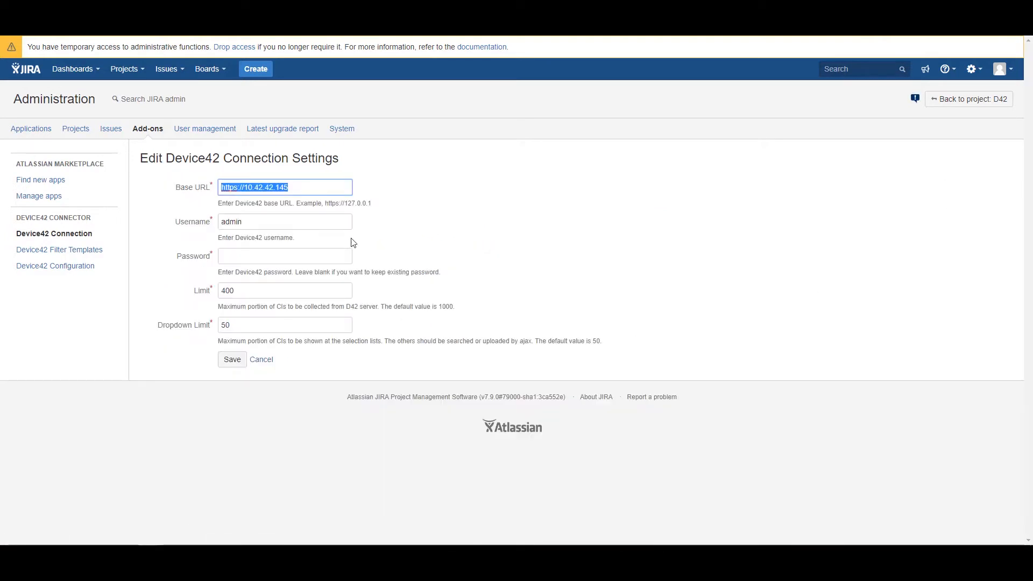
click(325, 190)
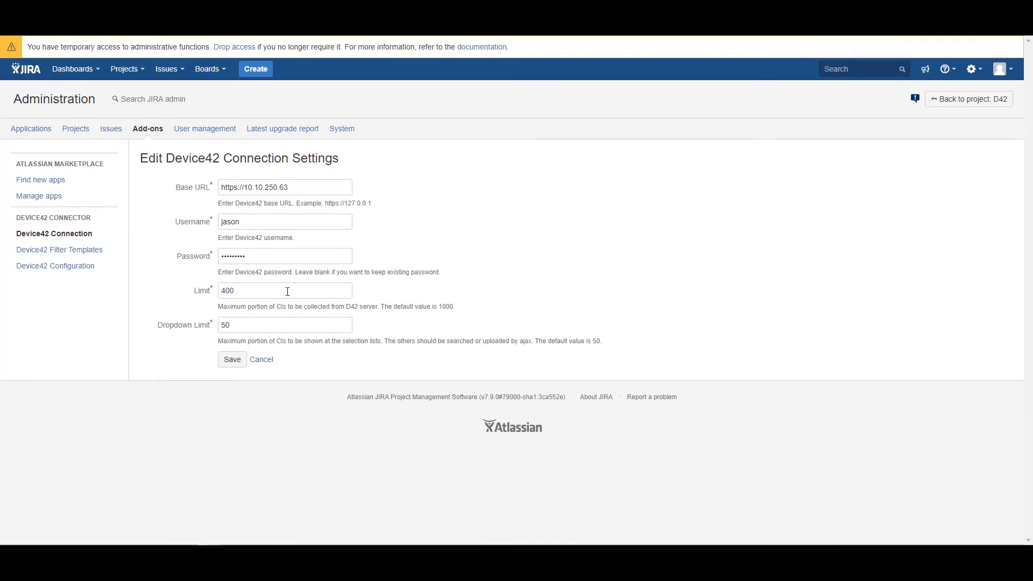
click(220, 360)
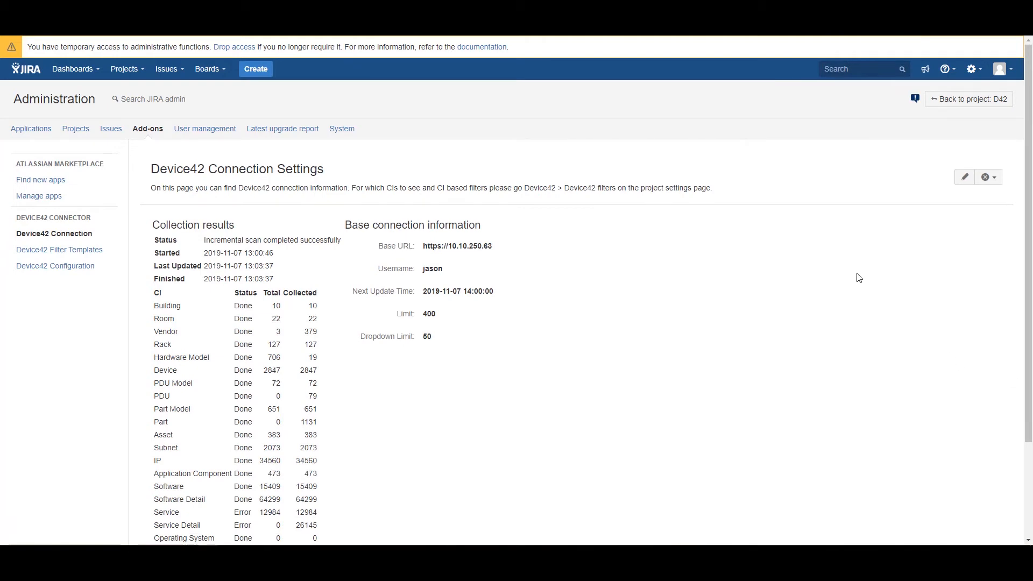
Step: Review the connection's cron expression and the rescan options for updating Device42 data, closing both dialogs without saving
scroll(859, 278, down, 1)
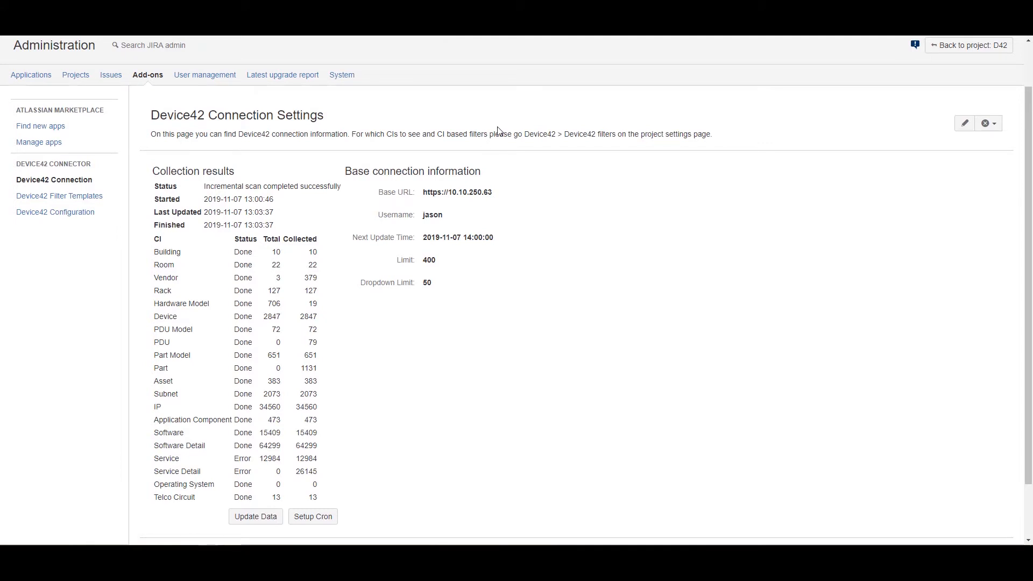
scroll(498, 131, down, 1)
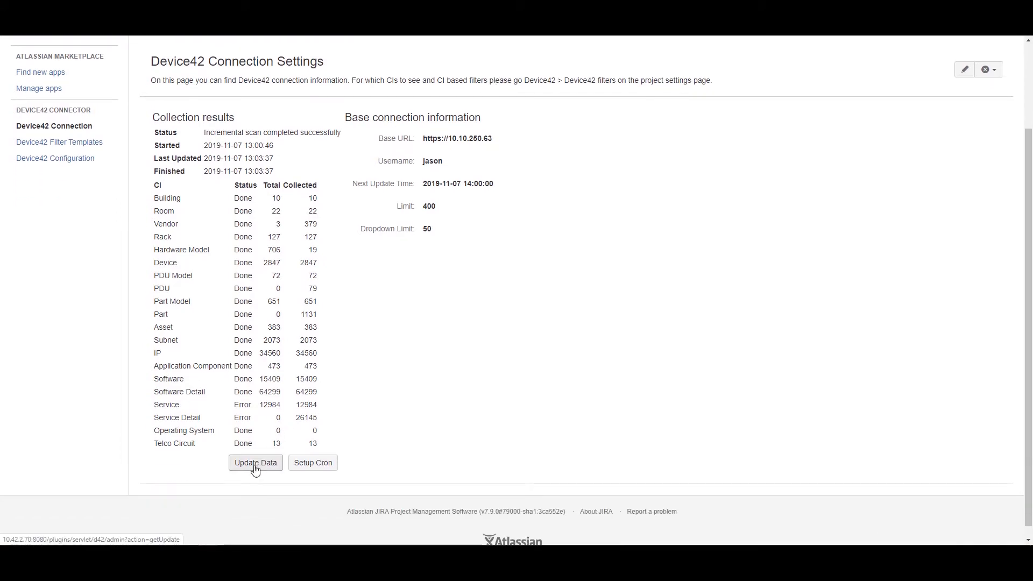
click(333, 466)
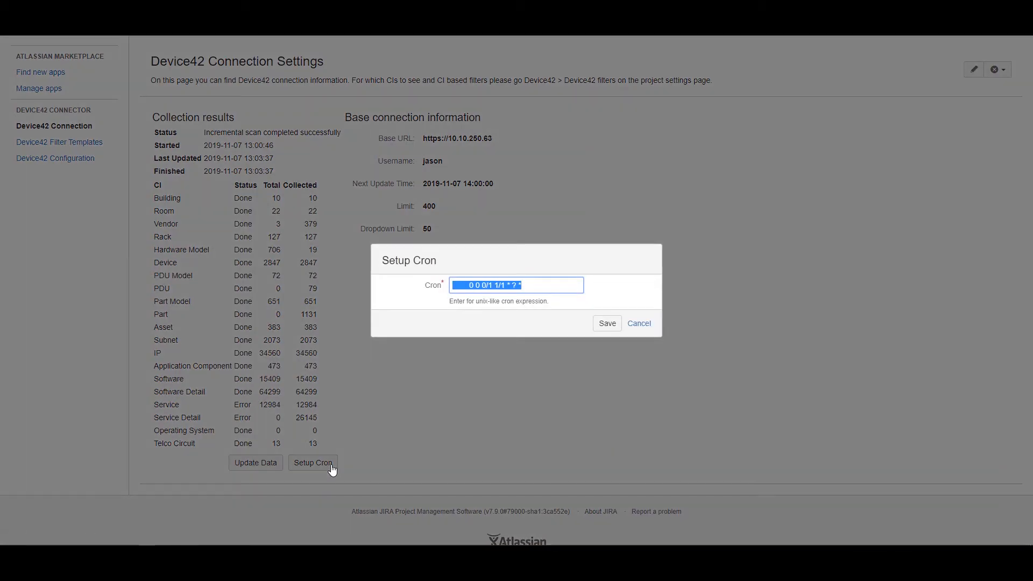
click(530, 283)
click(638, 324)
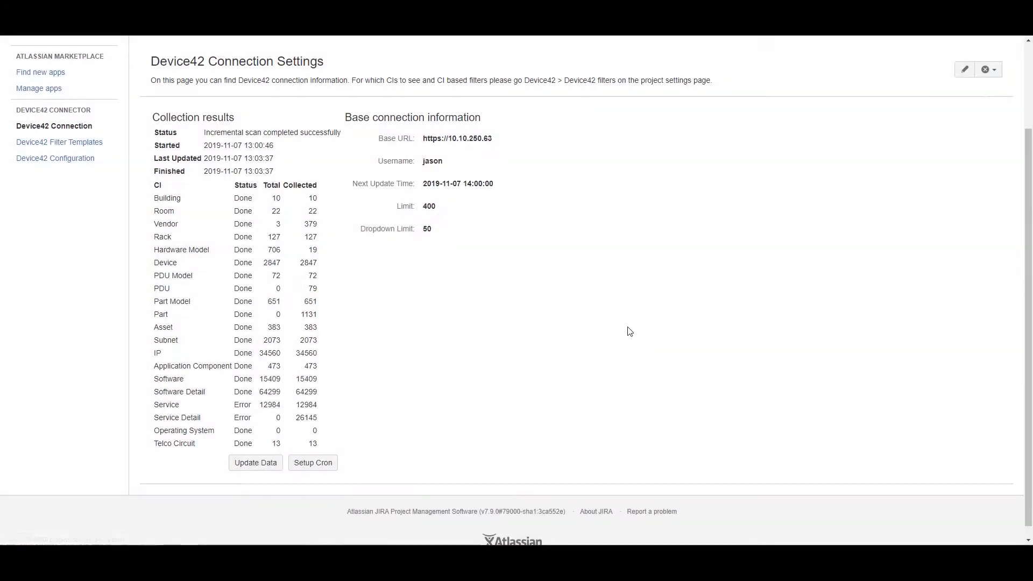
click(255, 465)
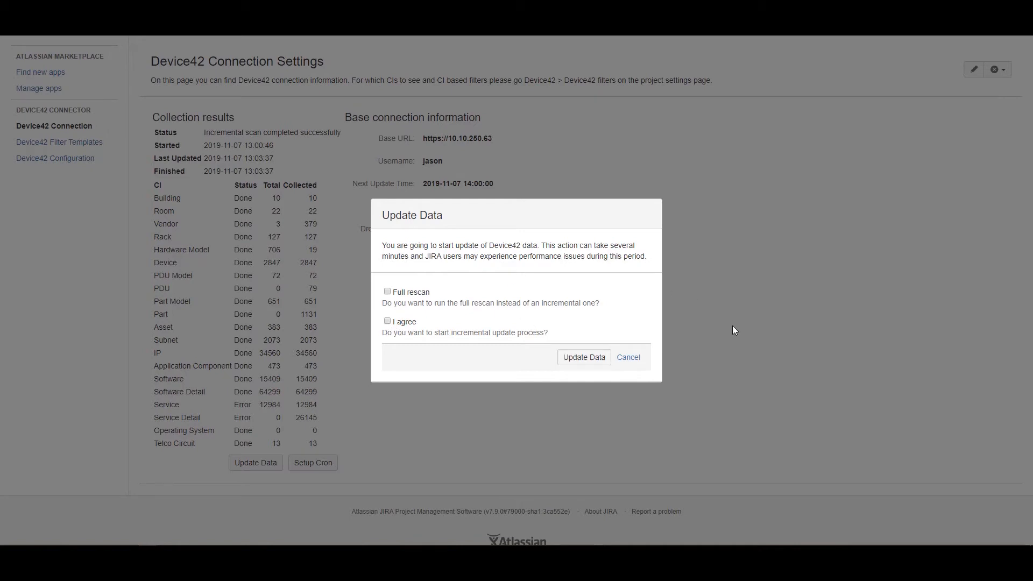
click(628, 358)
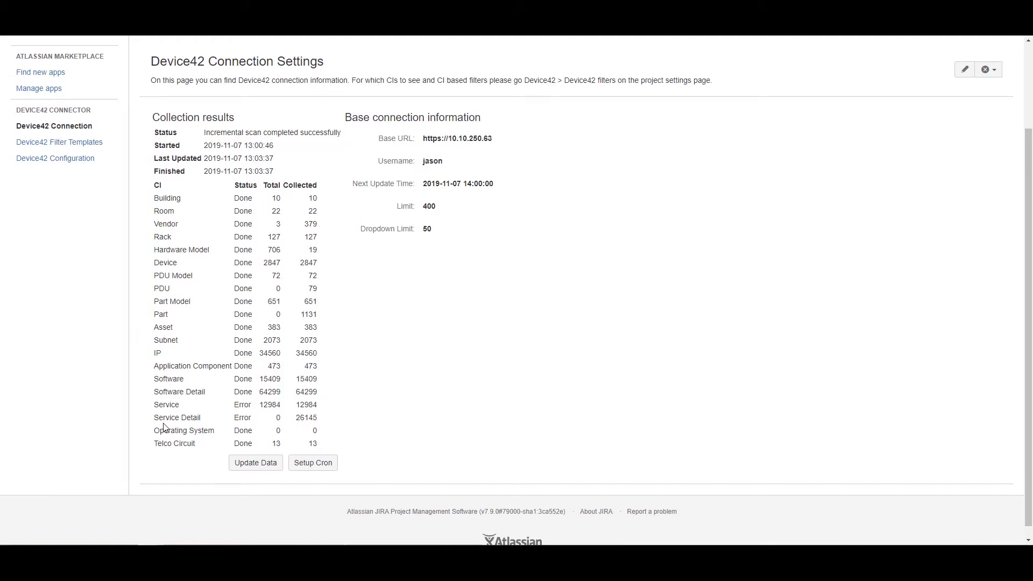
Step: Examine the default Device42 filter template's active types and its filter fields for devices
click(95, 143)
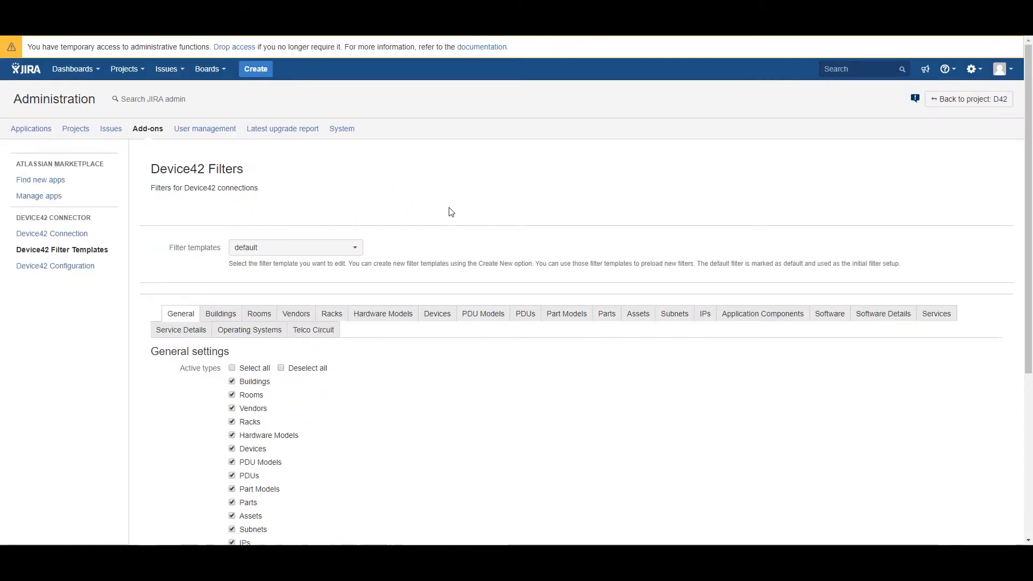
scroll(449, 222, down, 2)
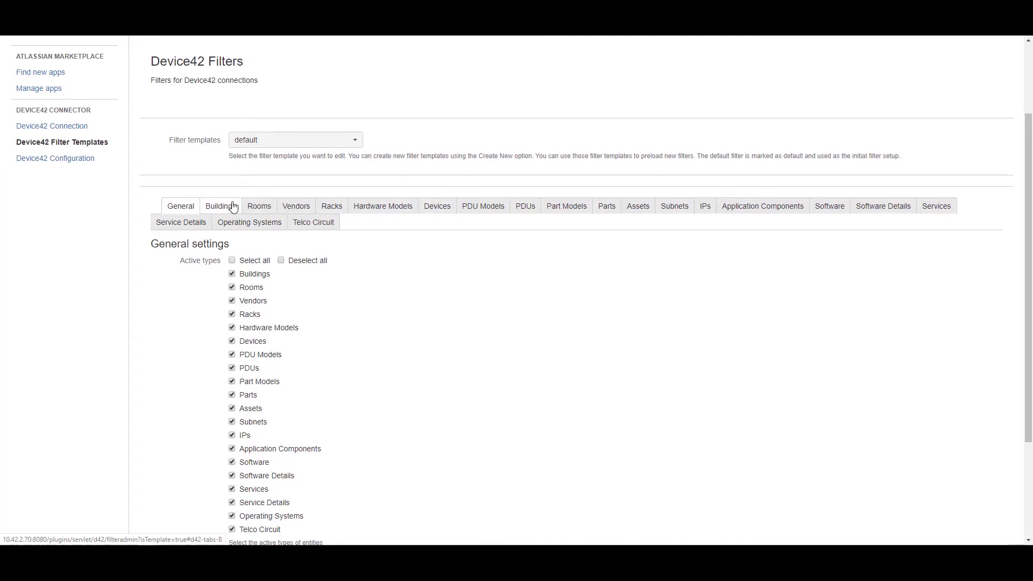
click(438, 209)
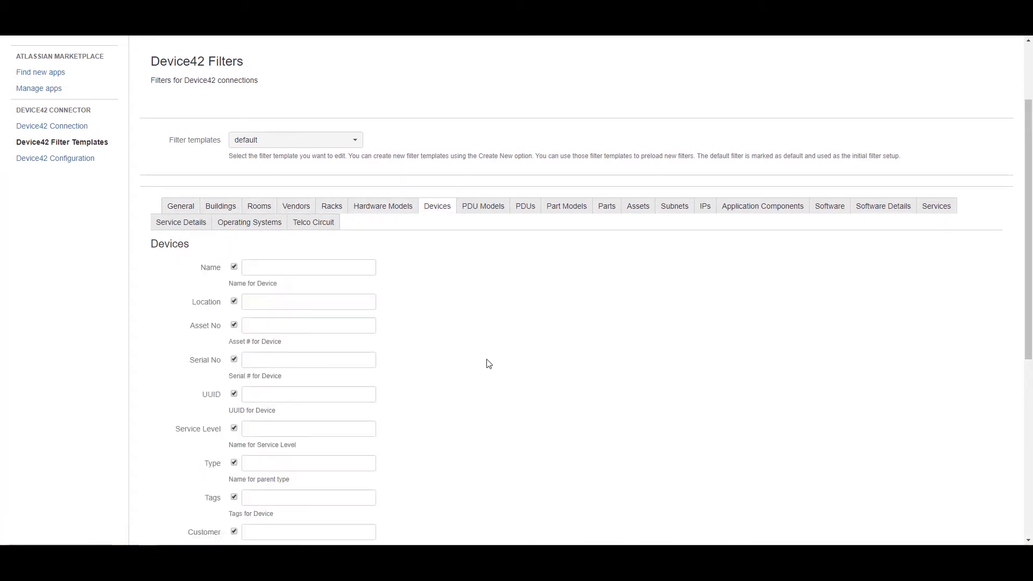
click(289, 299)
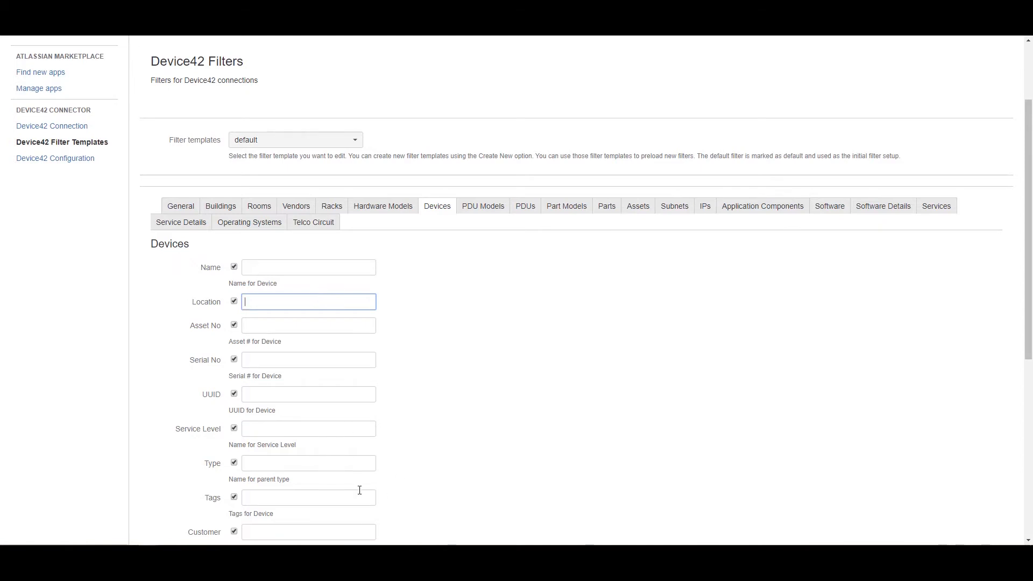
Step: Examine the Device configuration item type in the Device42 Configuration, including its DOQL query and parameter list
click(38, 161)
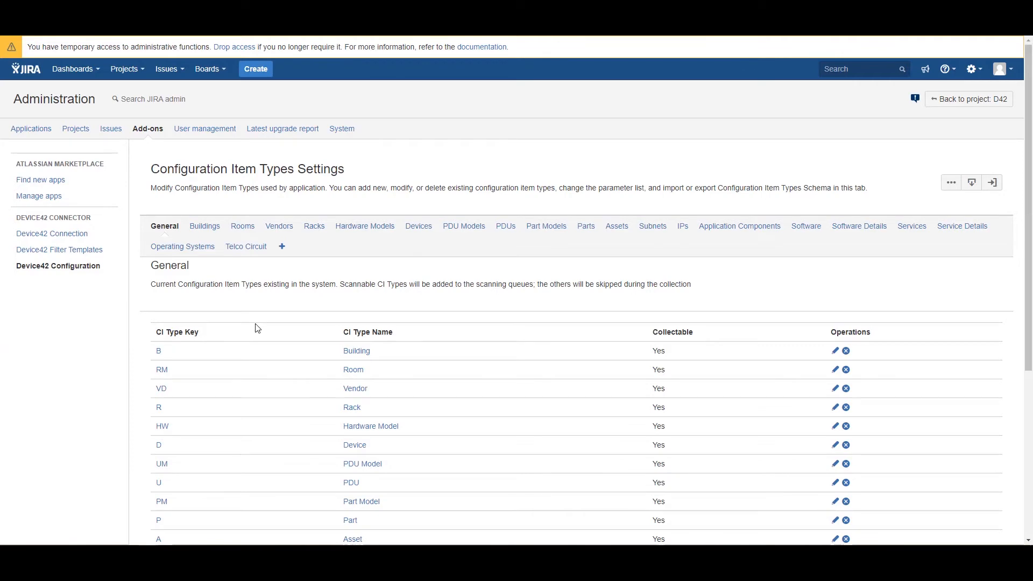
click(407, 231)
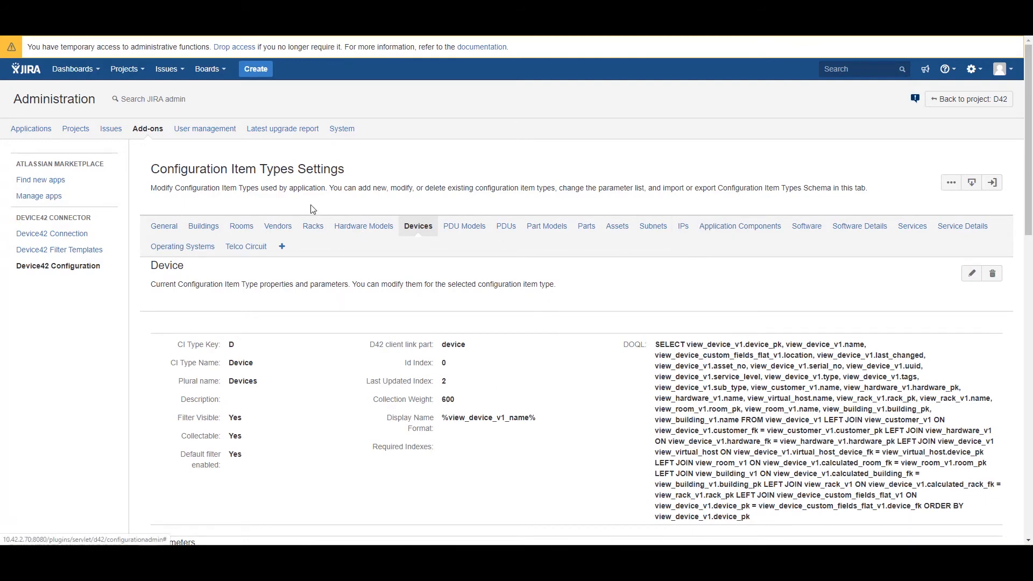
scroll(495, 231, down, 2)
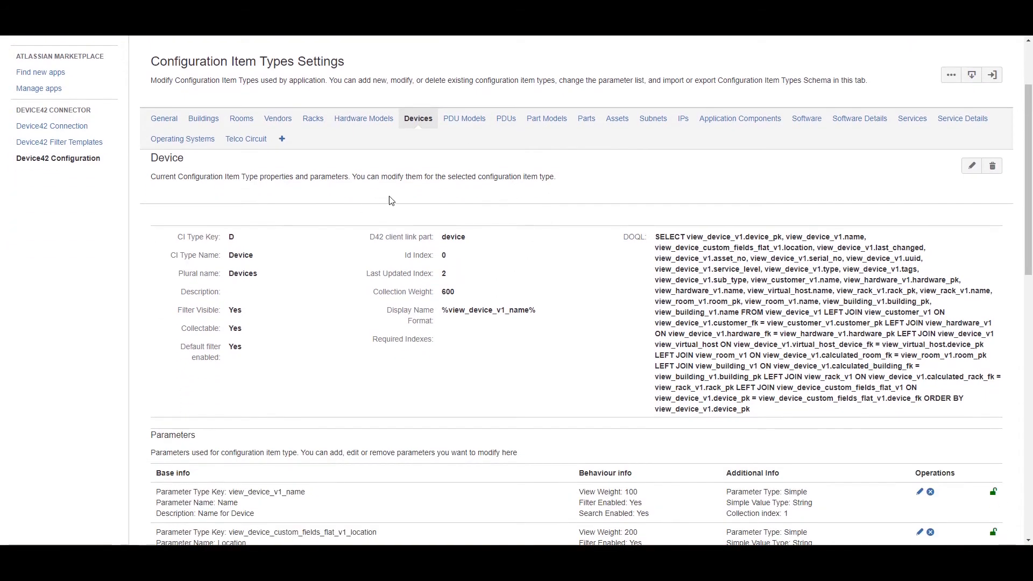
scroll(458, 194, down, 1)
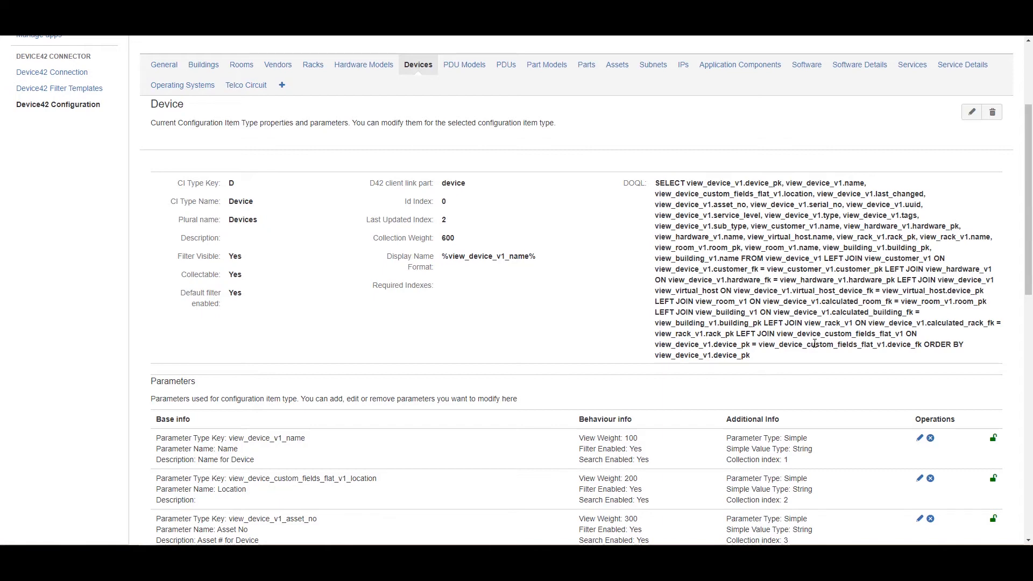
scroll(507, 357, down, 5)
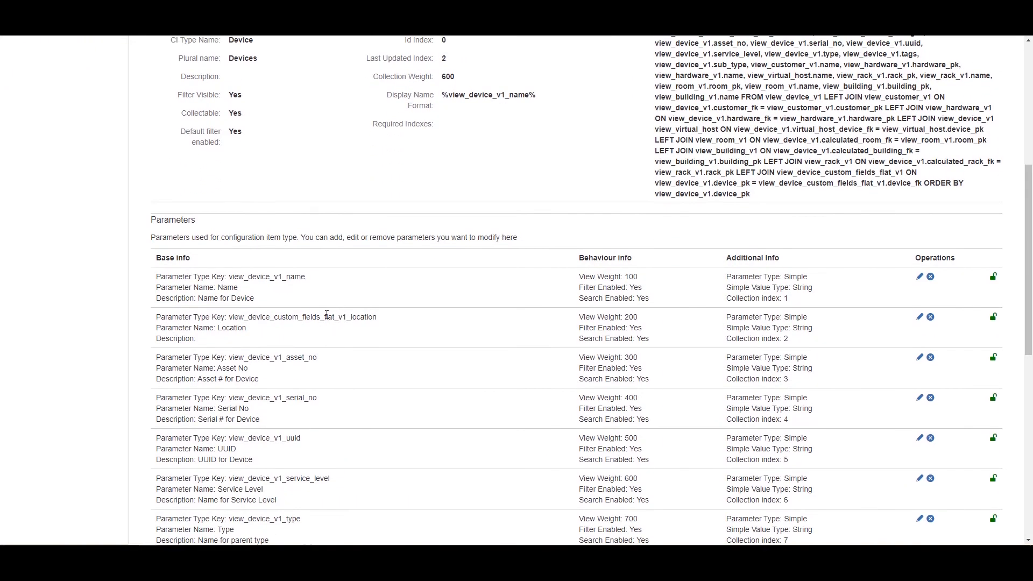
scroll(327, 315, down, 4)
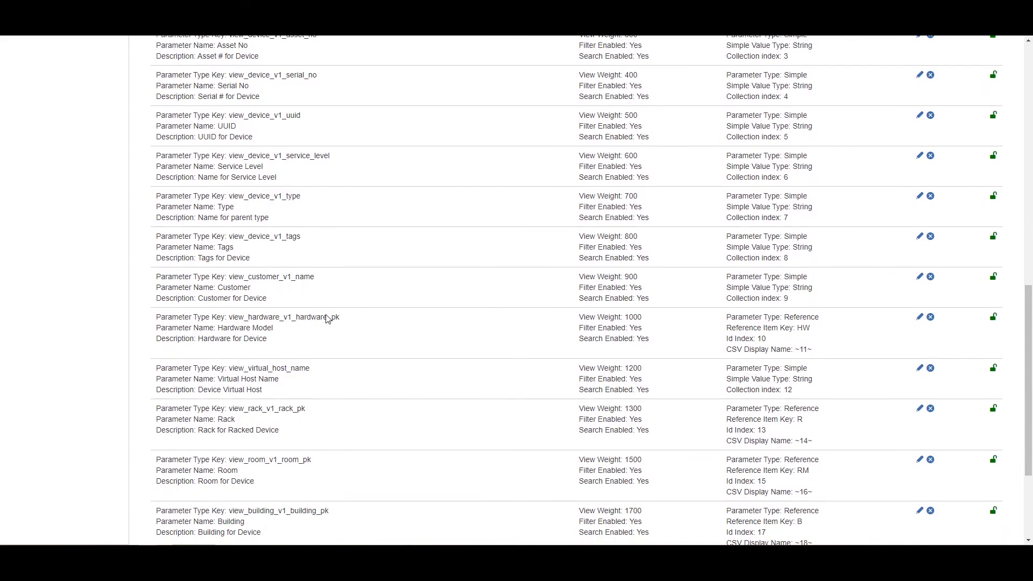
scroll(326, 319, up, 10)
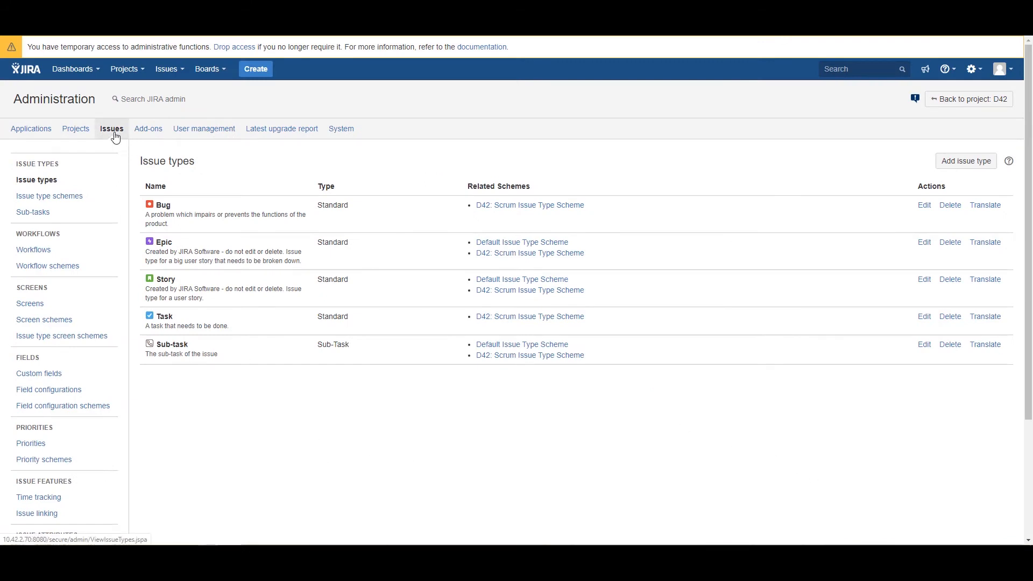
Step: Create an issue custom field of type Device42 Custom Field named "Device Data" with the description "Synced info from Device42"
click(56, 375)
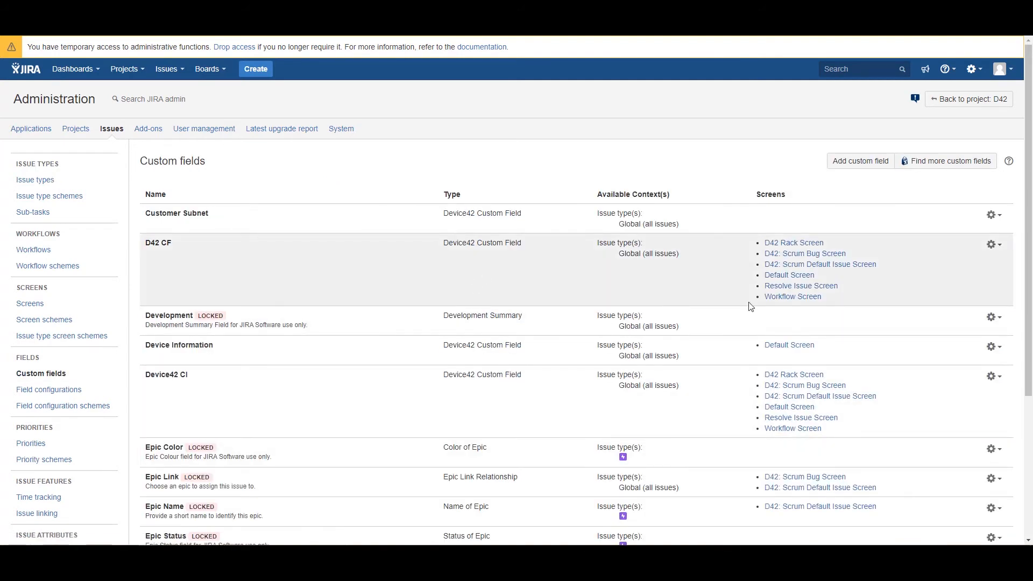
click(869, 167)
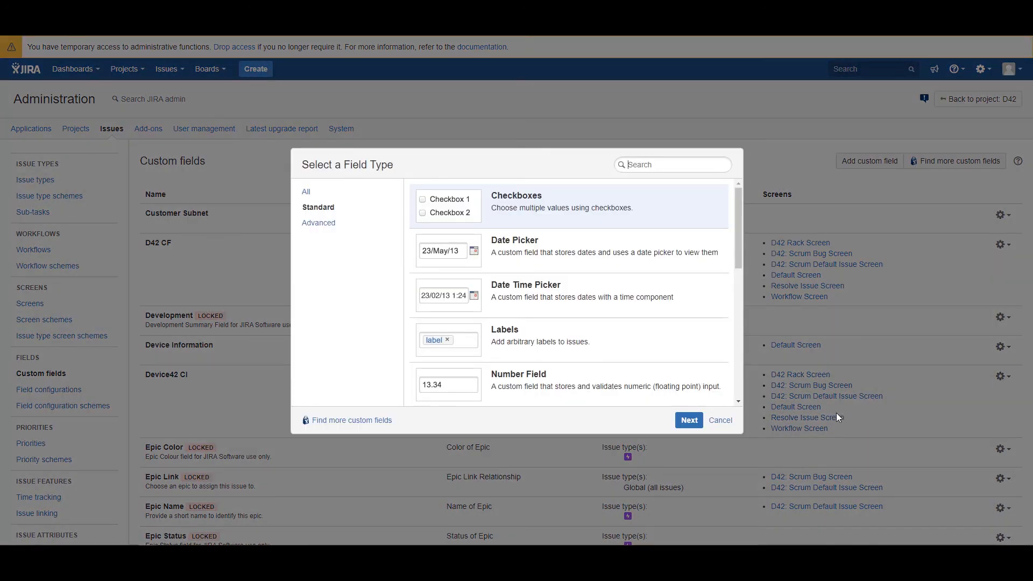
click(334, 228)
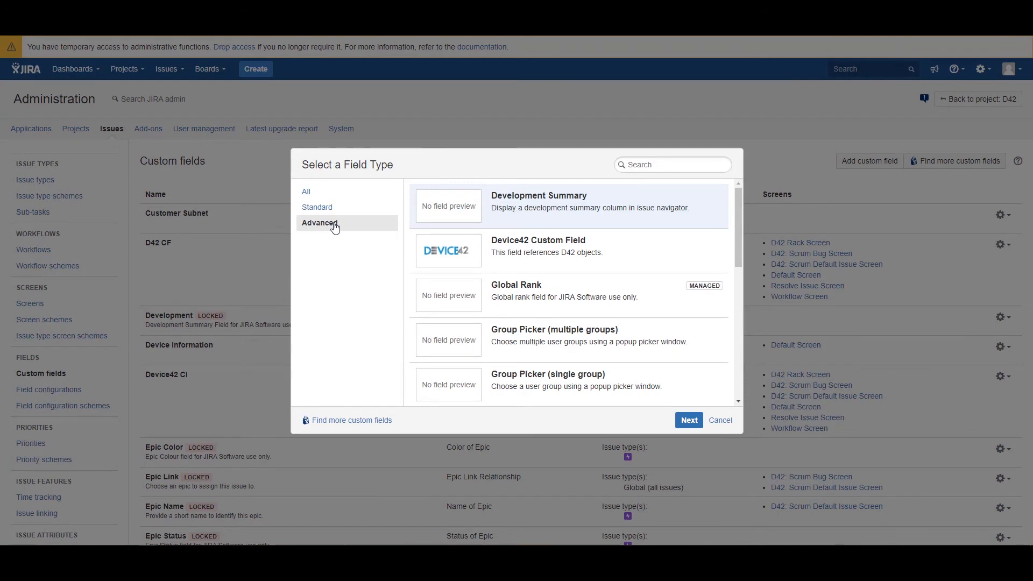
click(627, 266)
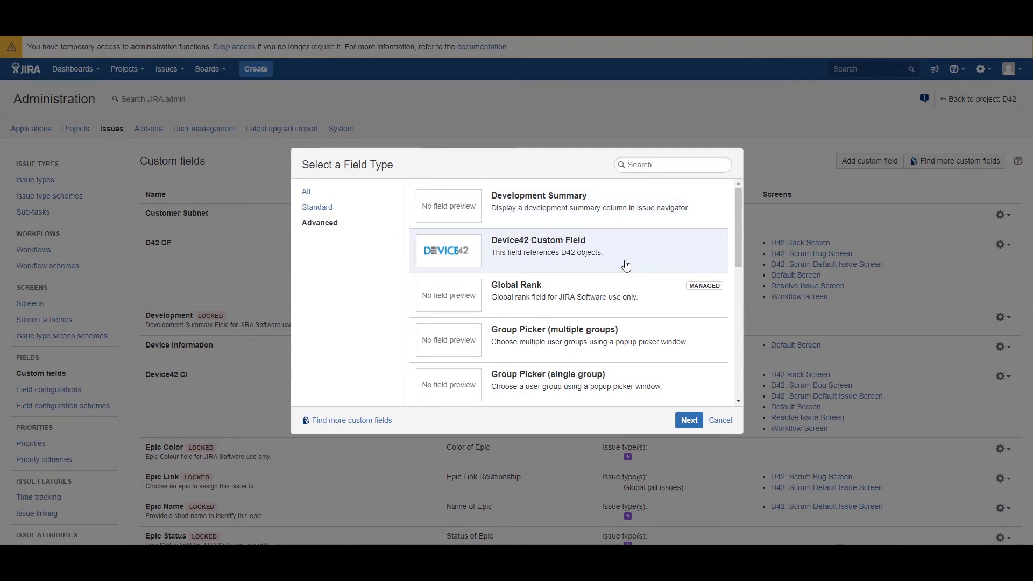
click(691, 420)
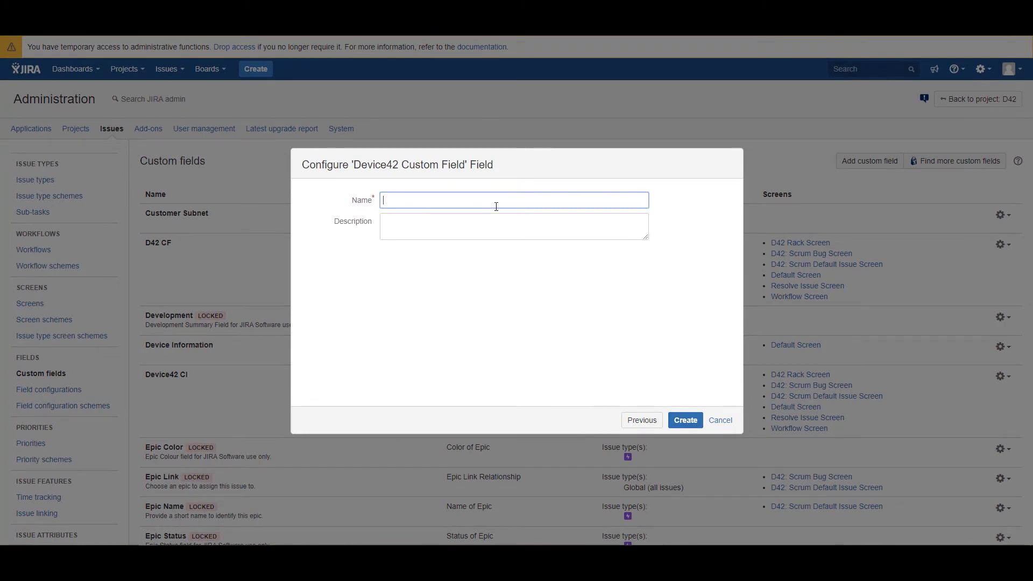
text(Device Data)
click(498, 219)
text(Synced info)
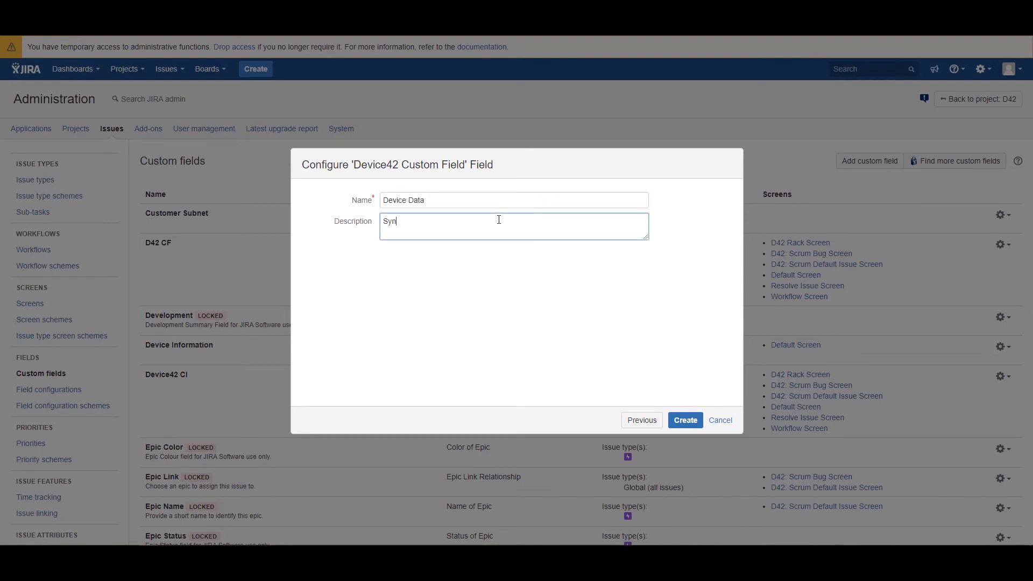
text( from Device42)
click(685, 419)
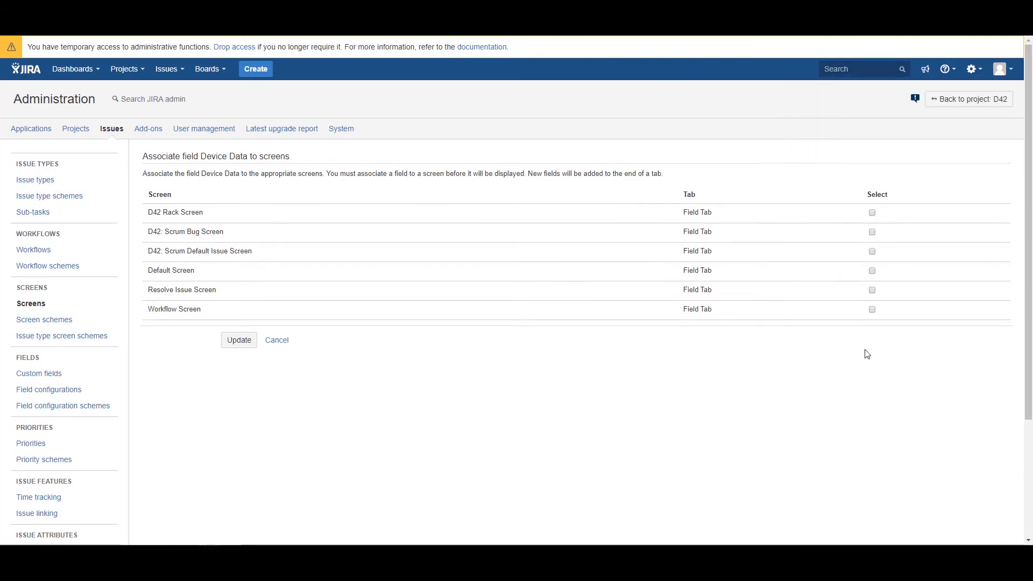
Step: Associate the Device Data field with all six listed screens, from D42 Rack Screen to Workflow Screen, and save the association
click(872, 213)
click(872, 232)
click(872, 252)
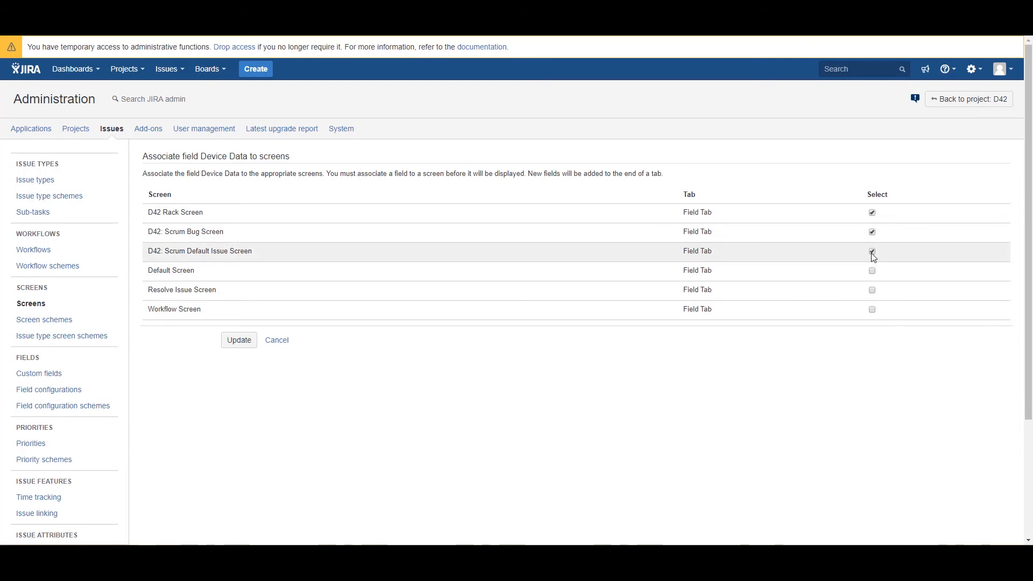
click(872, 271)
click(872, 290)
click(872, 309)
click(239, 341)
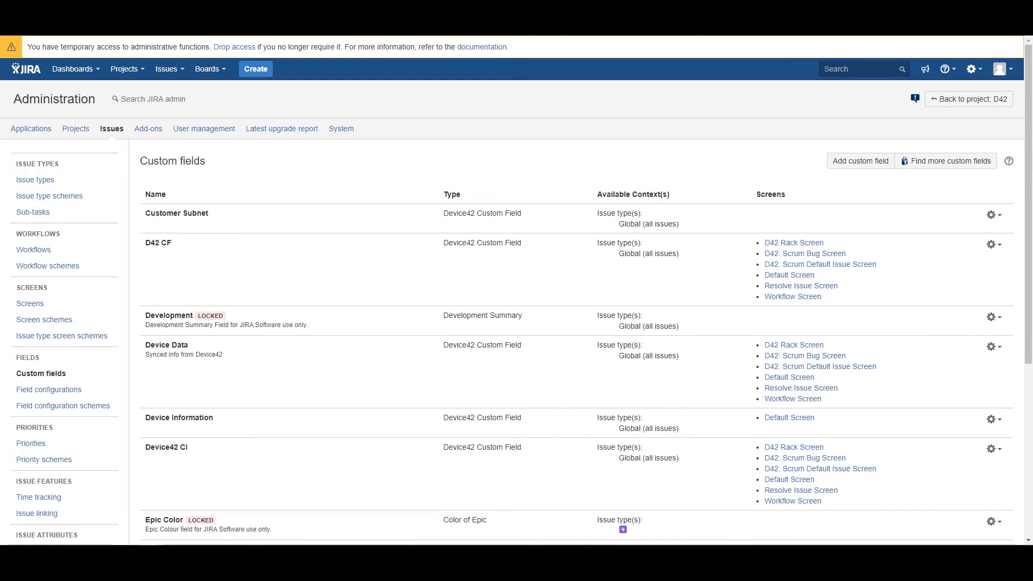
click(992, 348)
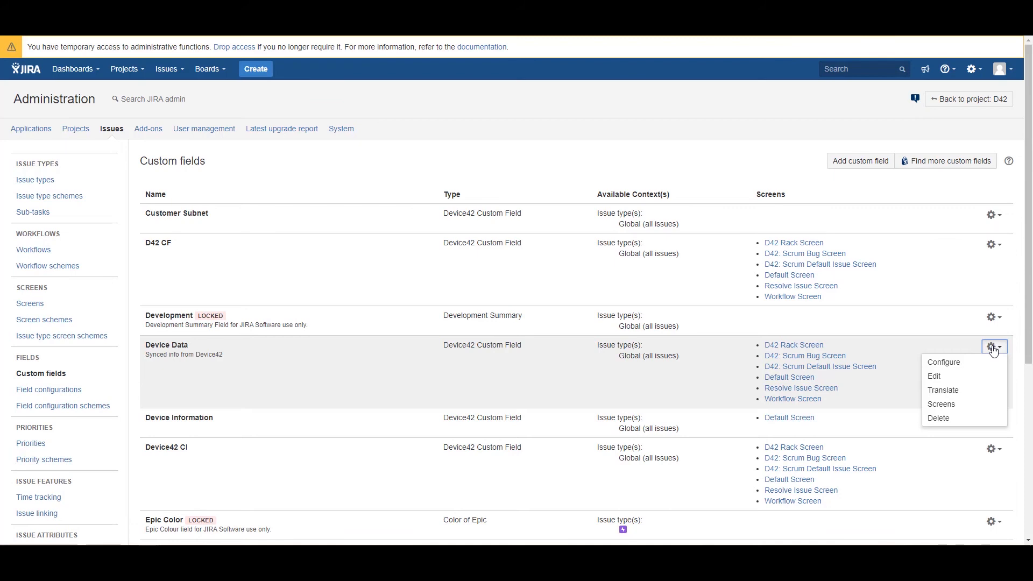
click(994, 349)
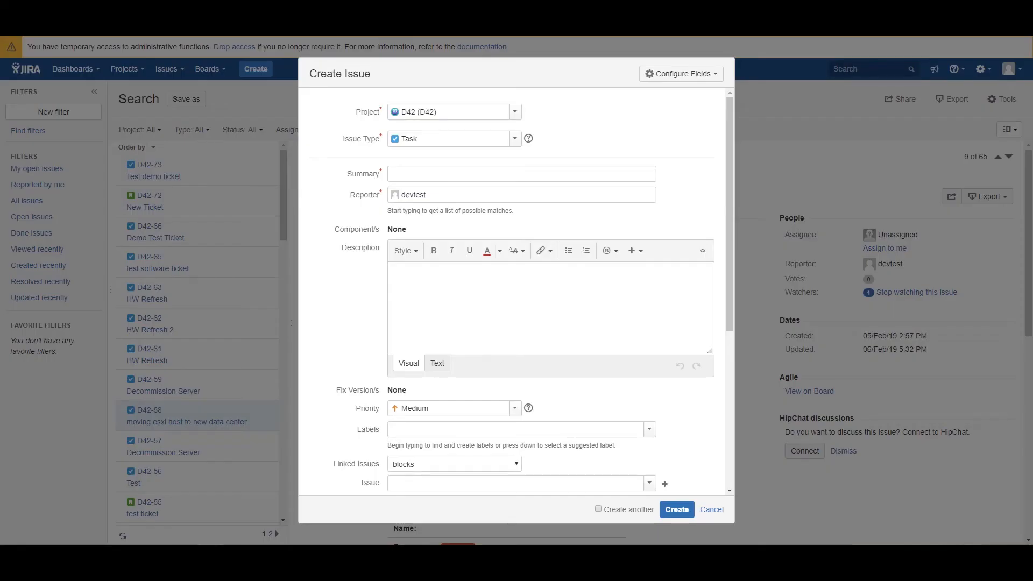
Step: Enter "Update our ESX Server" as both the summary and the description of the new D42 task
click(523, 179)
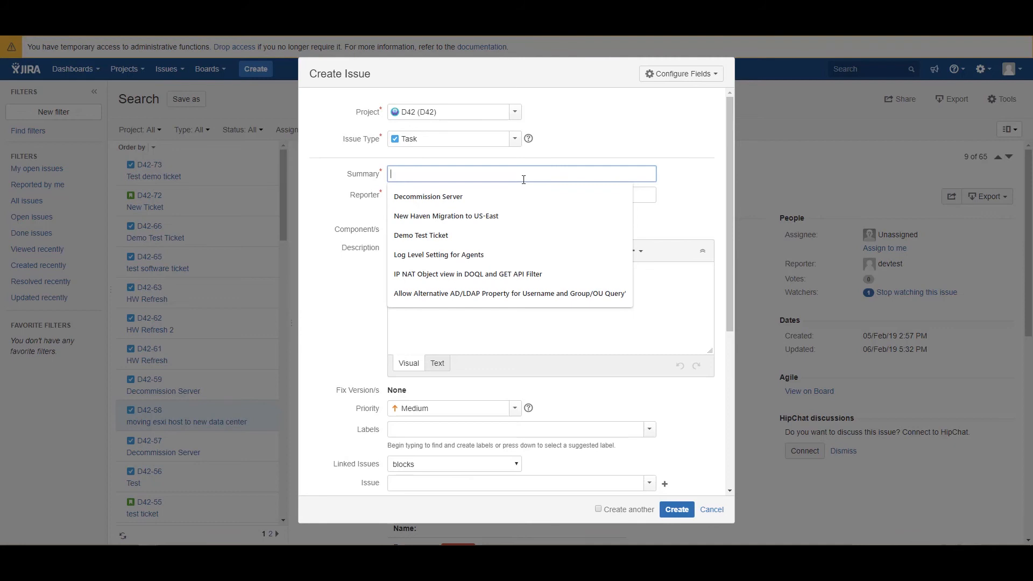
text(U)
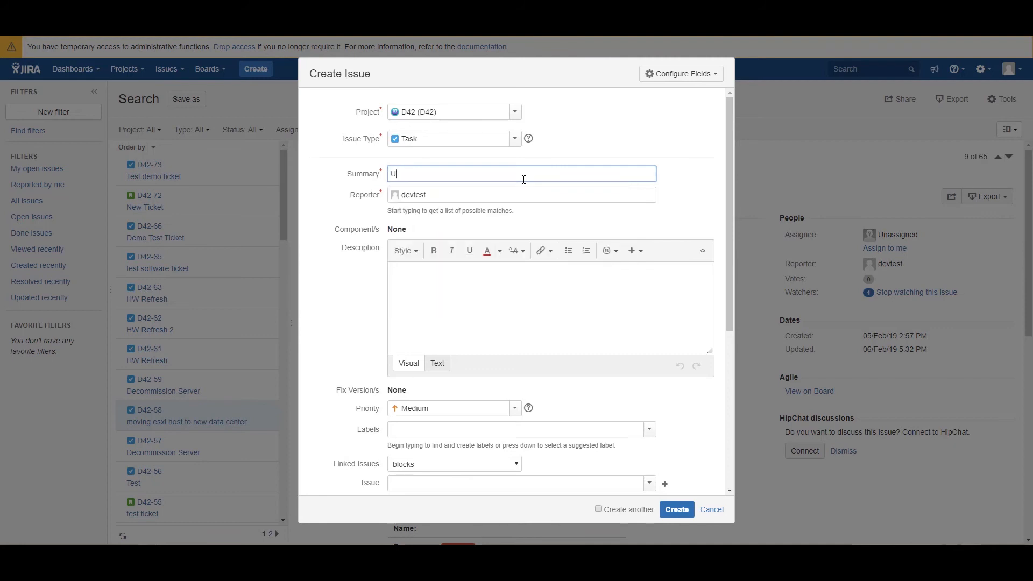
text(pdate our ESX Server)
key(ctrl+a)
key(ctrl+c)
click(496, 292)
key(ctrl+v)
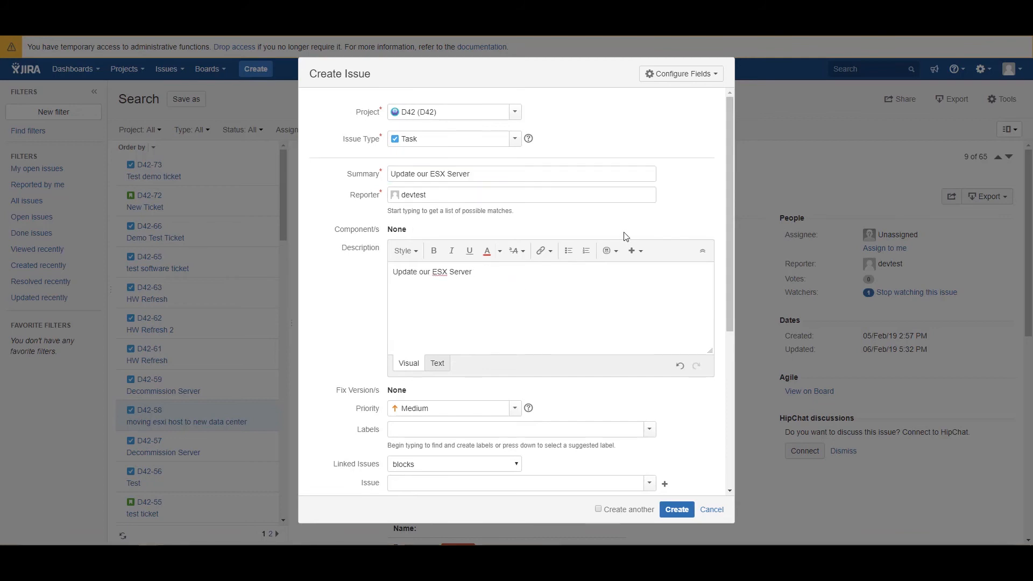
Step: Set the entity type of the new issue's Device Data field to Device
scroll(624, 237, down, 2)
scroll(640, 231, down, 1)
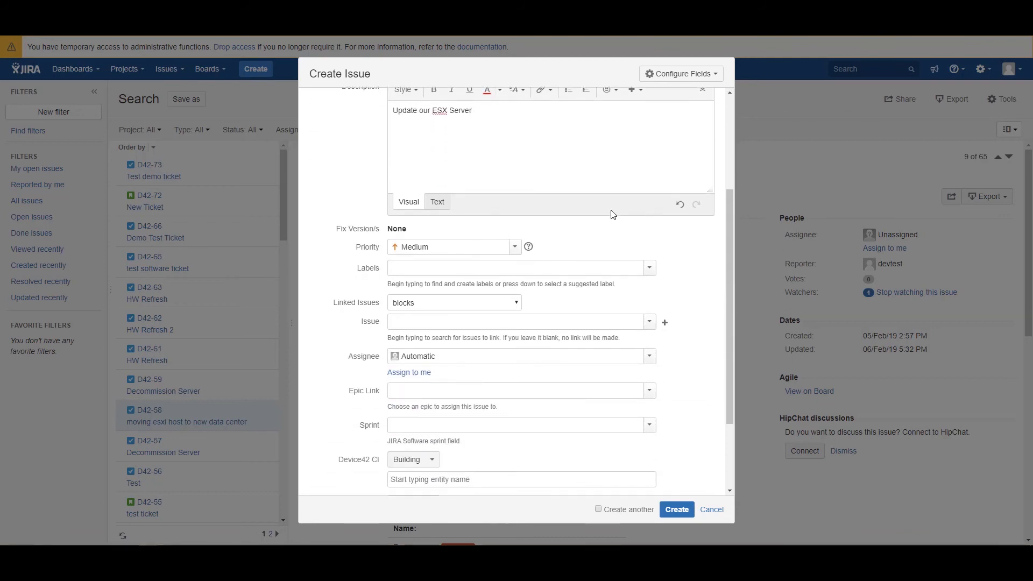
scroll(597, 207, down, 1)
scroll(580, 204, down, 1)
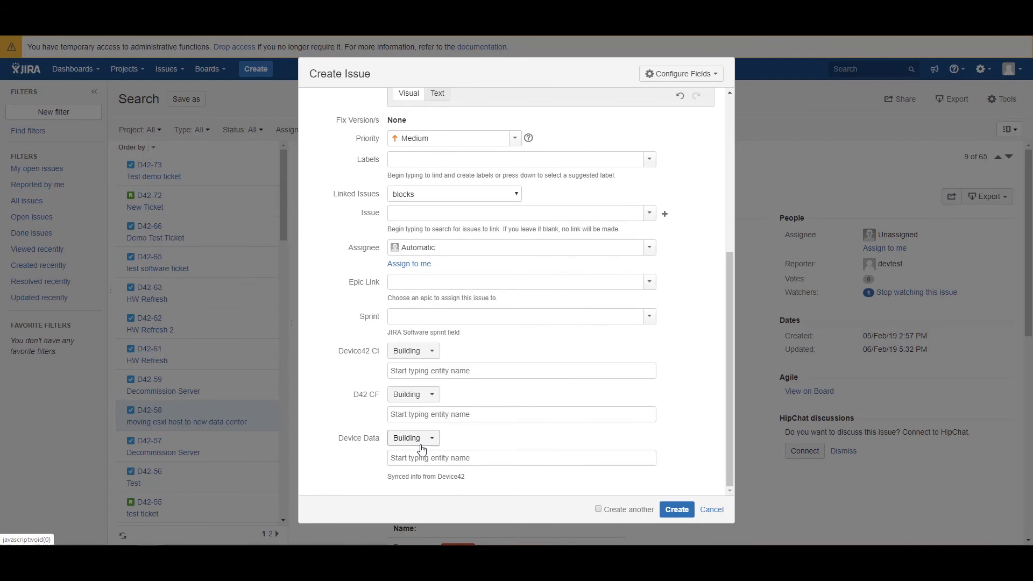
click(413, 352)
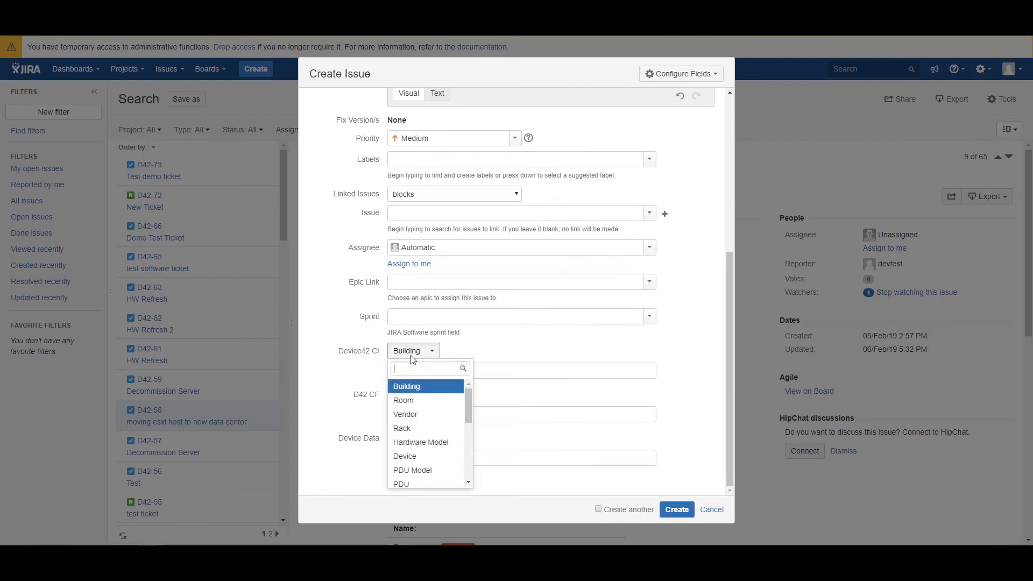
click(411, 356)
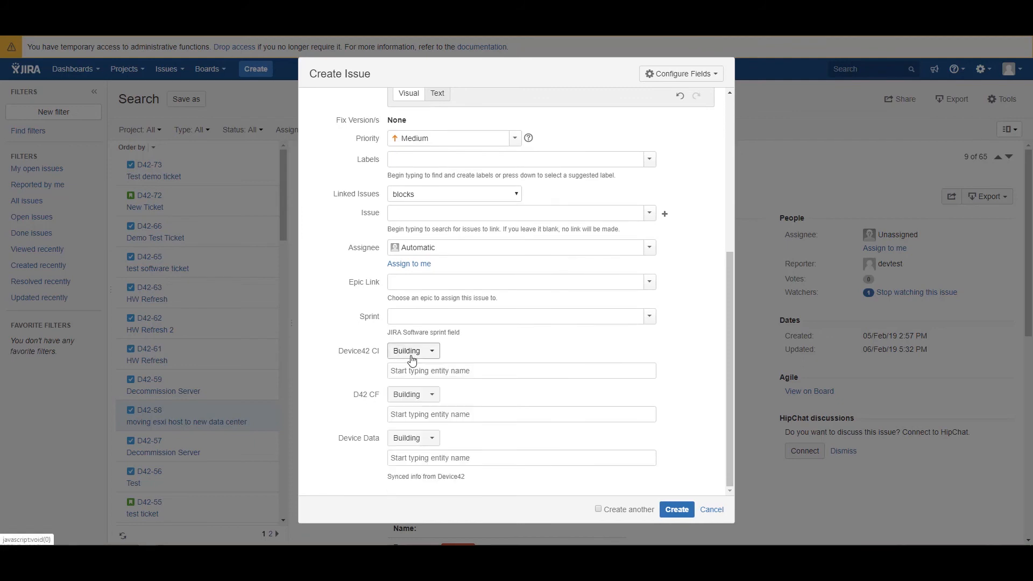
click(416, 446)
scroll(419, 376, down, 2)
scroll(419, 364, down, 5)
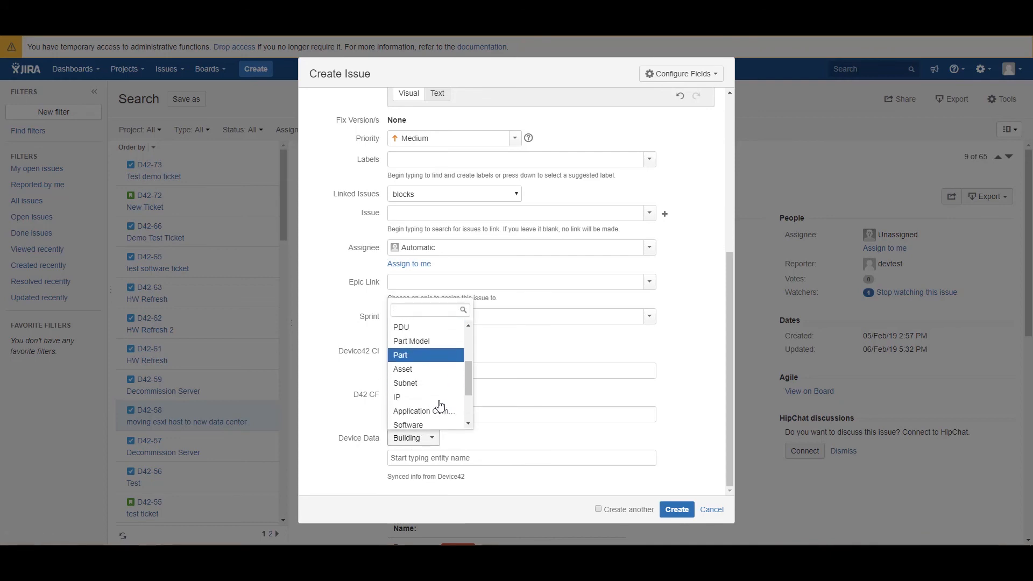
scroll(425, 406, up, 5)
click(432, 334)
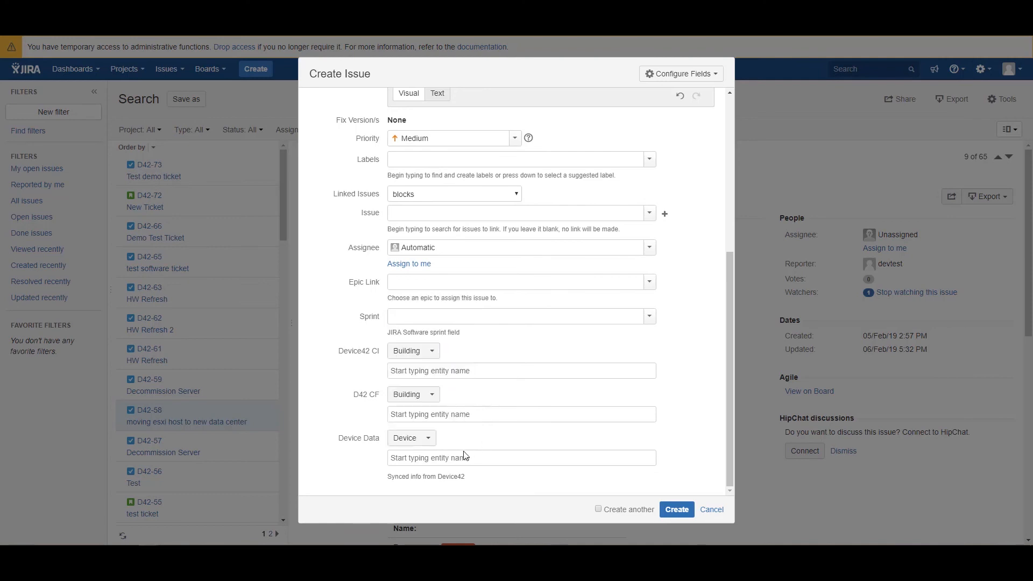
Step: Search the Device Data entities for "esx" and add the device esxi-005.device42.pvt to the field
click(457, 459)
text(esx)
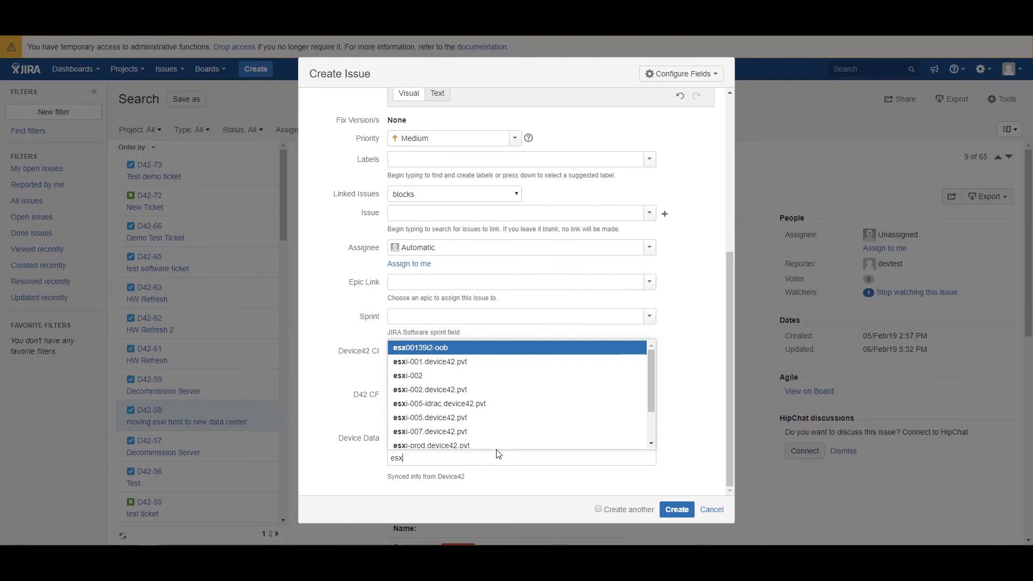
scroll(543, 426, down, 2)
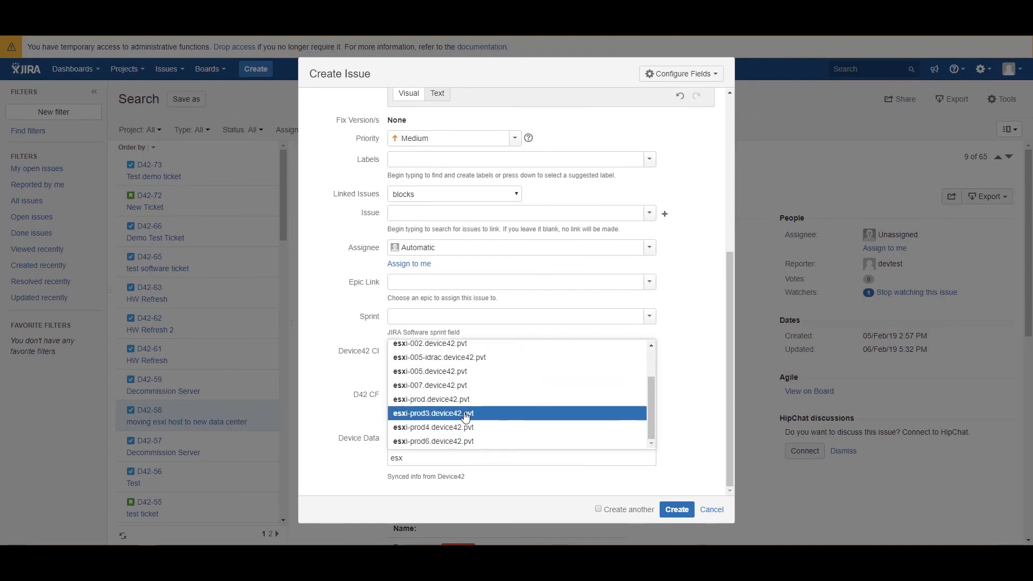
click(464, 372)
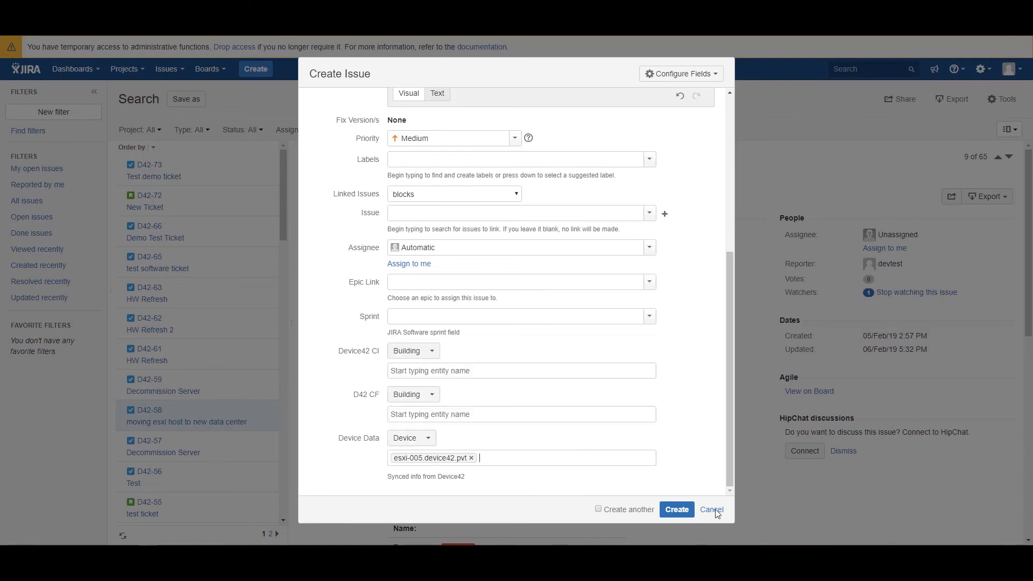
Step: Create the "Update our ESX Server" issue and open it from its creation notification
click(683, 512)
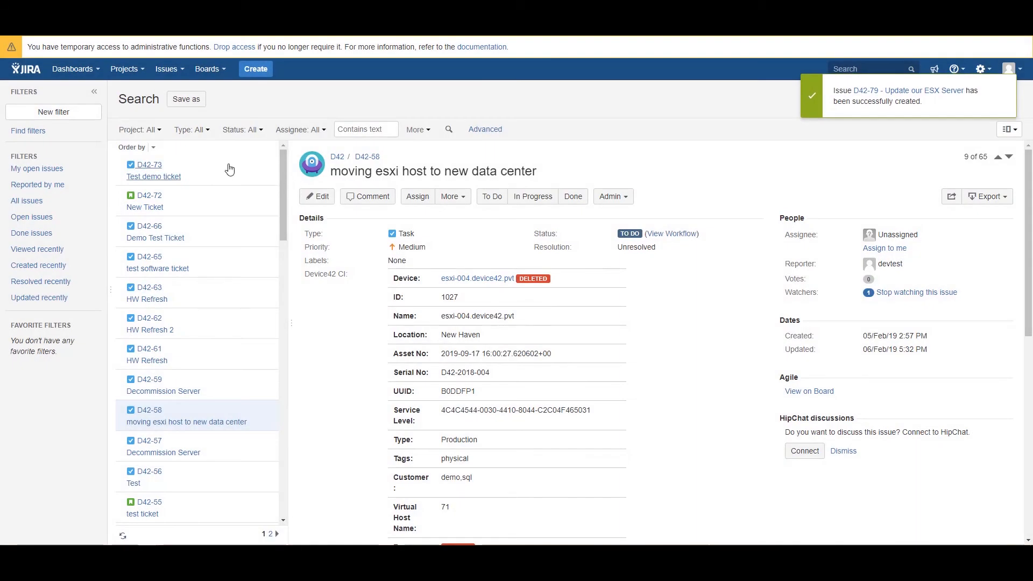
click(924, 92)
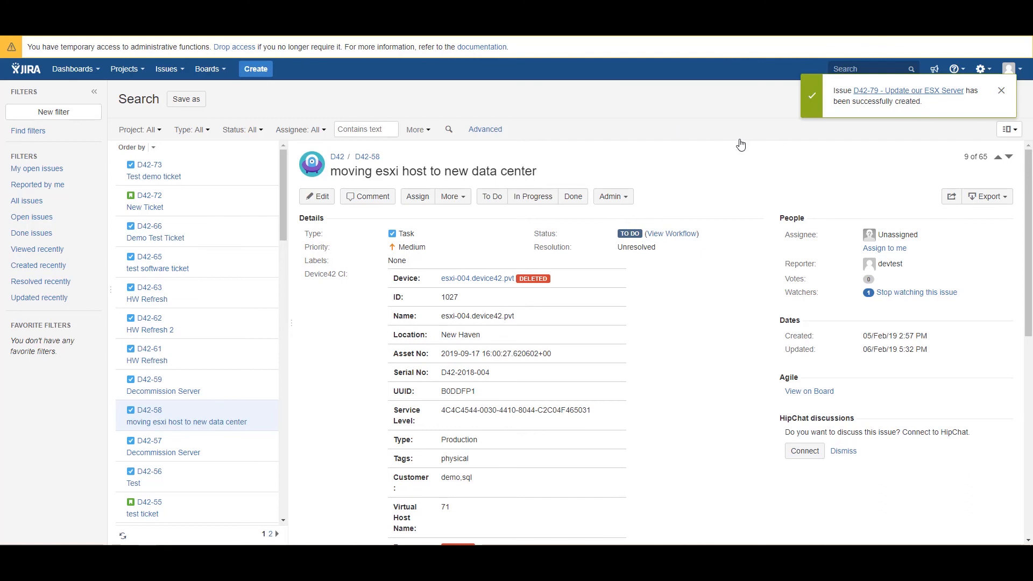
click(907, 91)
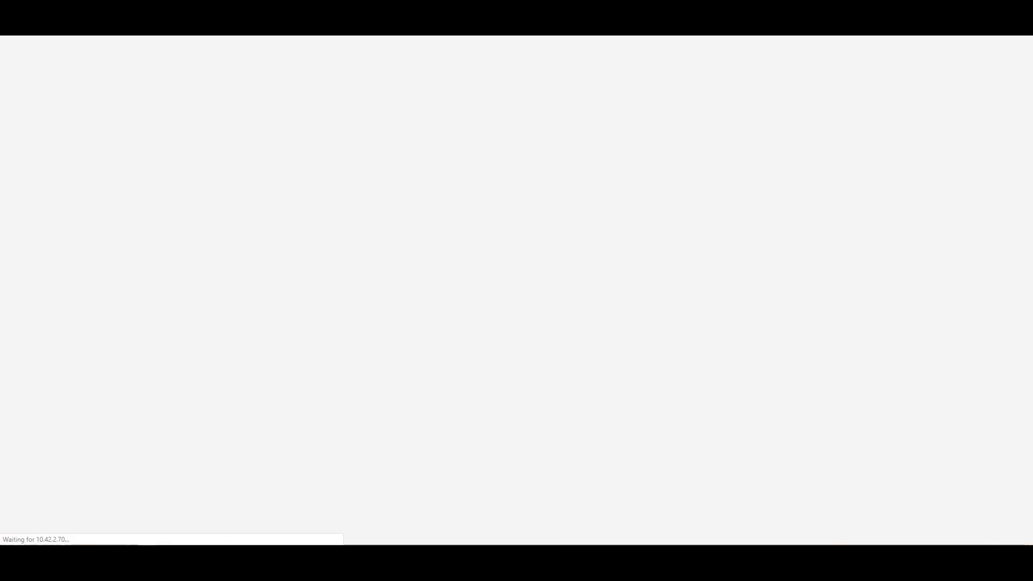